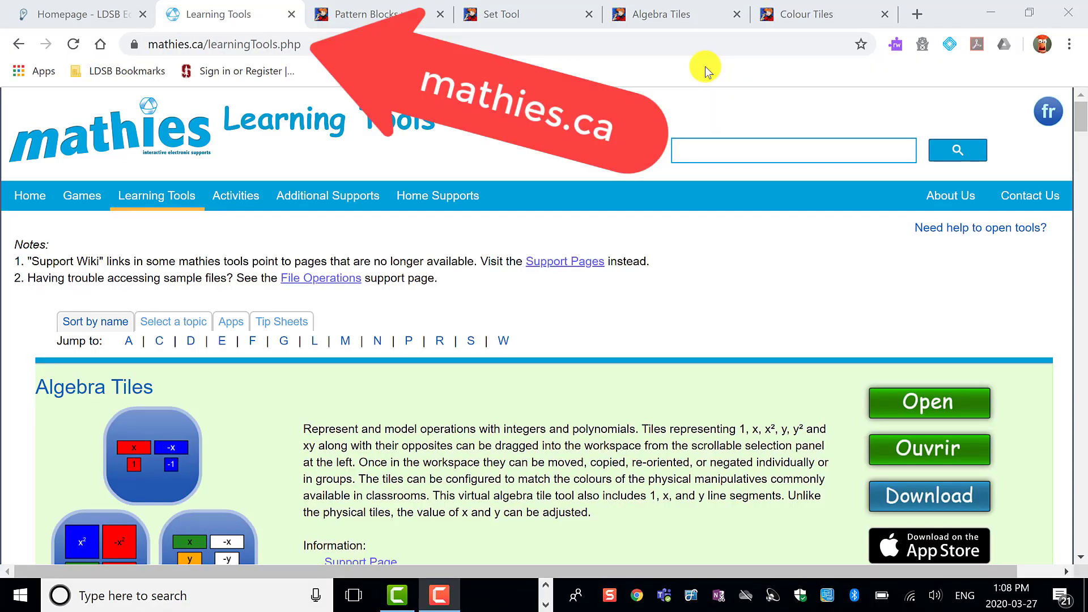
- Scroll through the Learning Tools listings, then switch to the already-open Colour Tiles tab
click(323, 38)
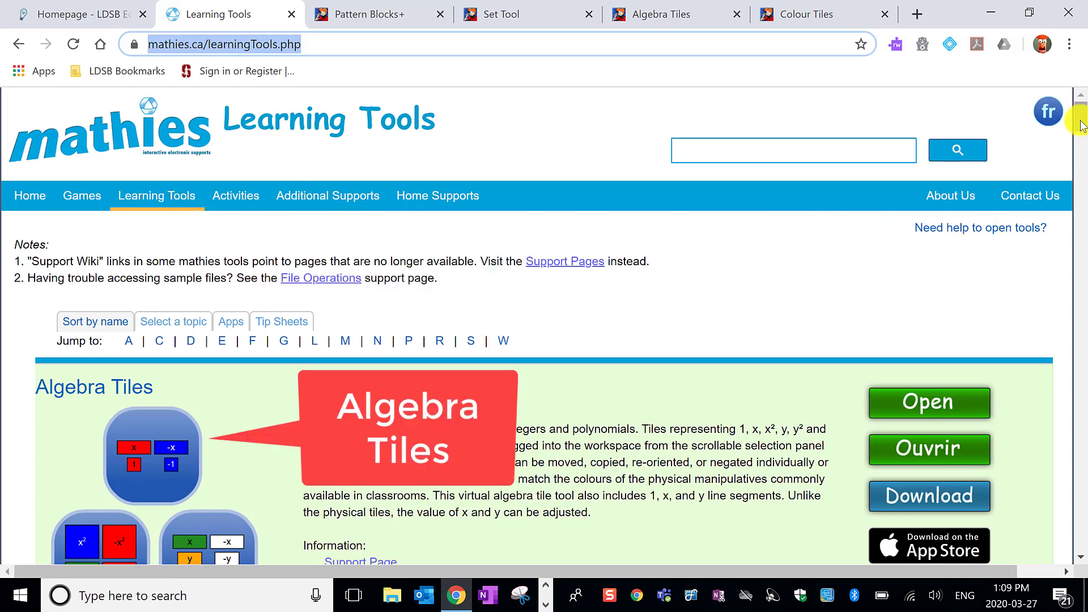
drag(1080, 121, 1082, 478)
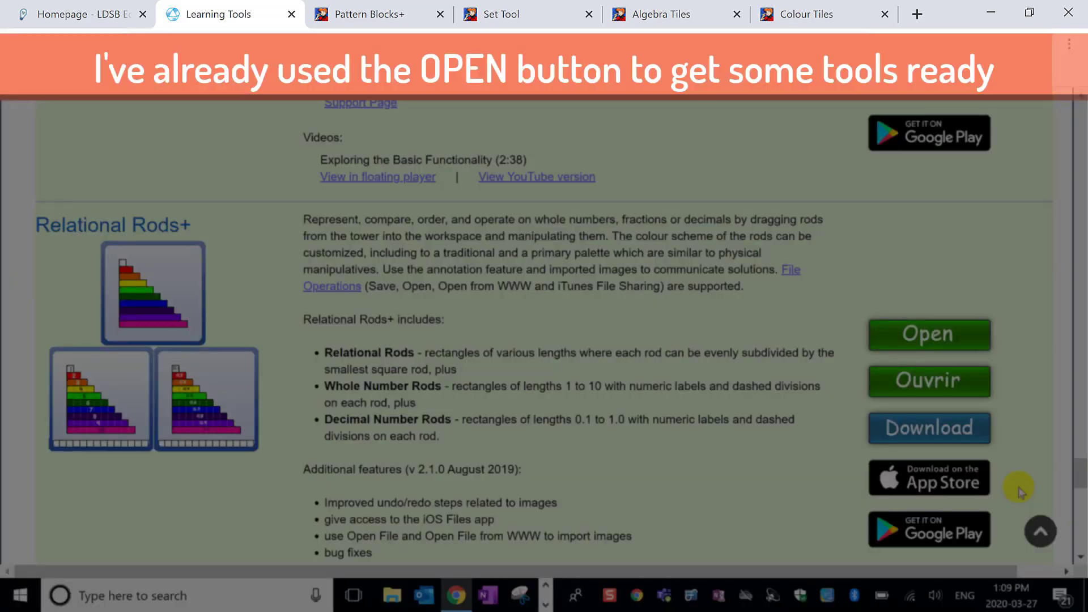
click(815, 16)
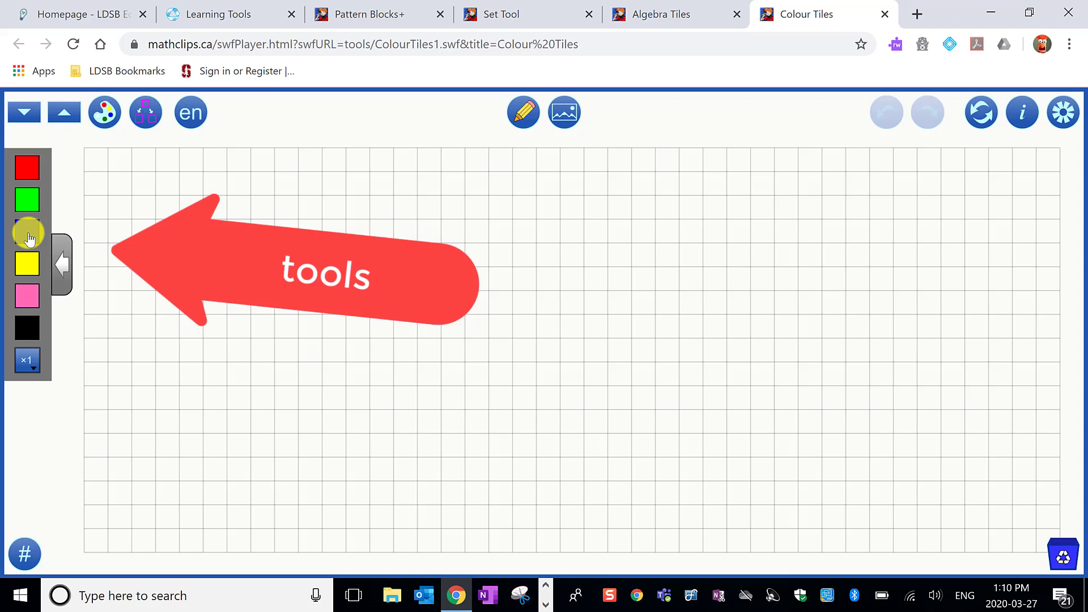
- Place one pink tile, then use the ×10 multiplier to add a row of ten black tiles below it
drag(29, 298, 358, 336)
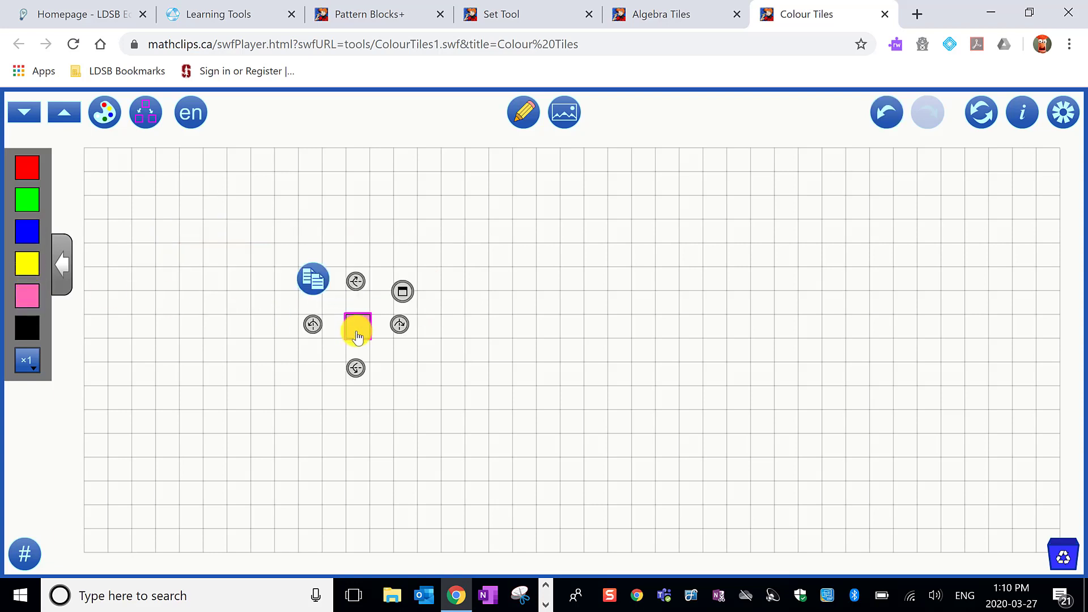
click(28, 362)
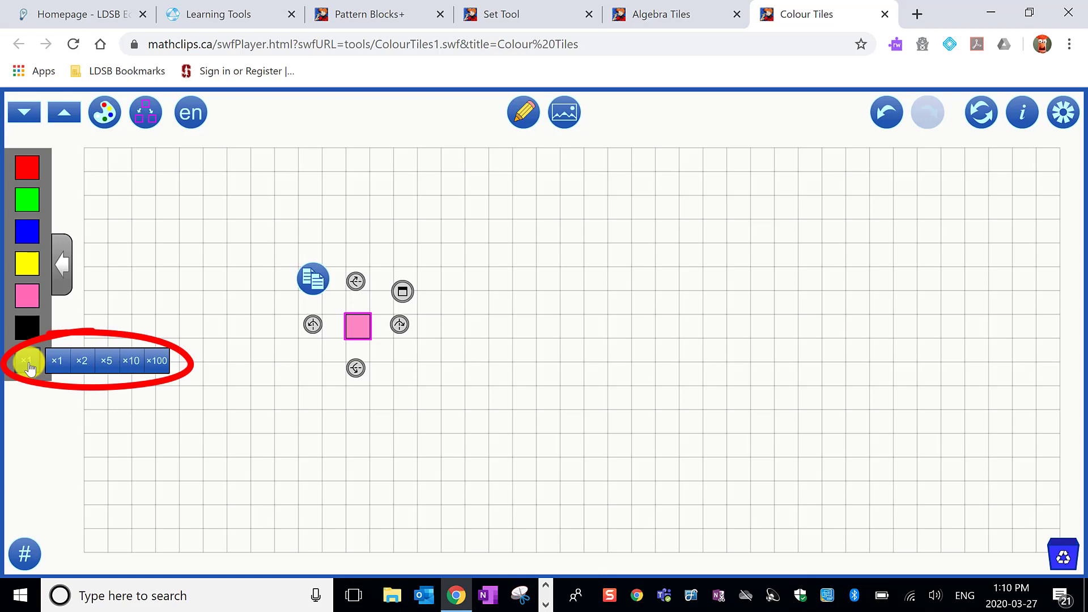
click(128, 359)
drag(22, 324, 356, 431)
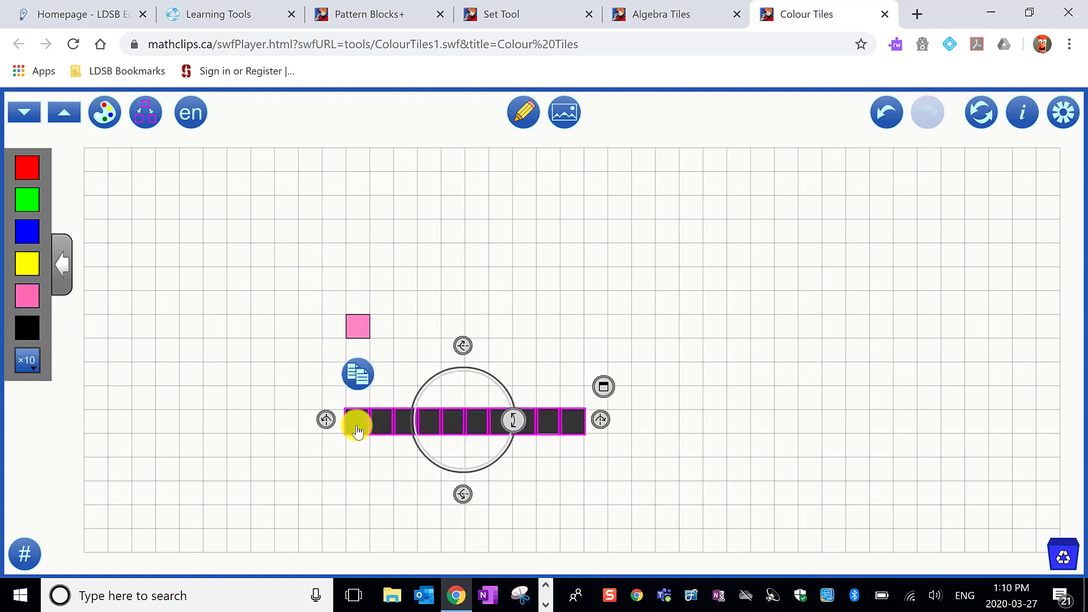
click(584, 475)
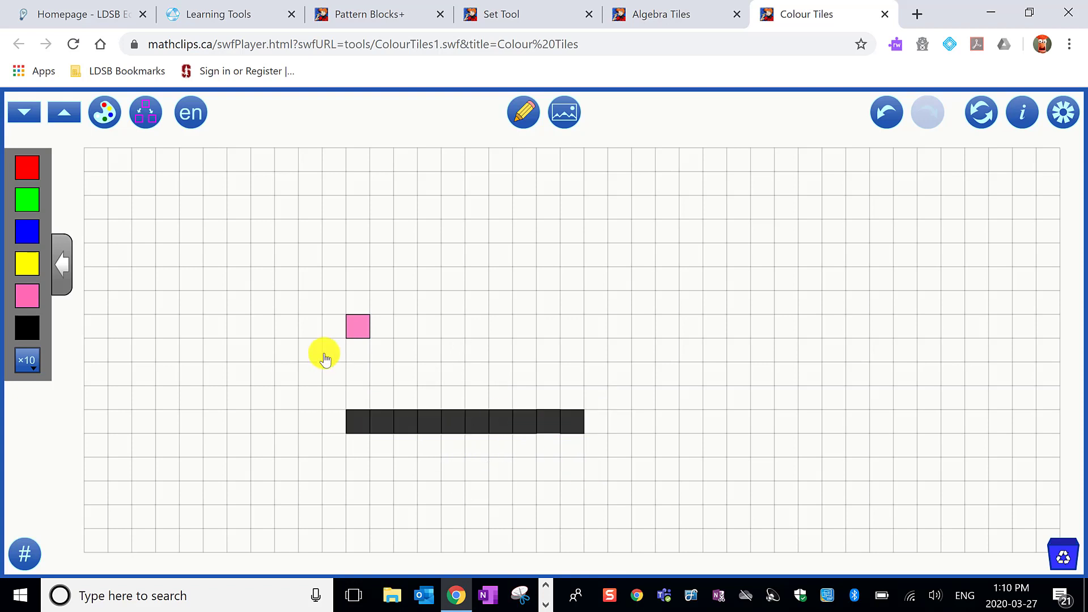
- Select the pink tile and black row together and rotate them
drag(316, 399, 680, 478)
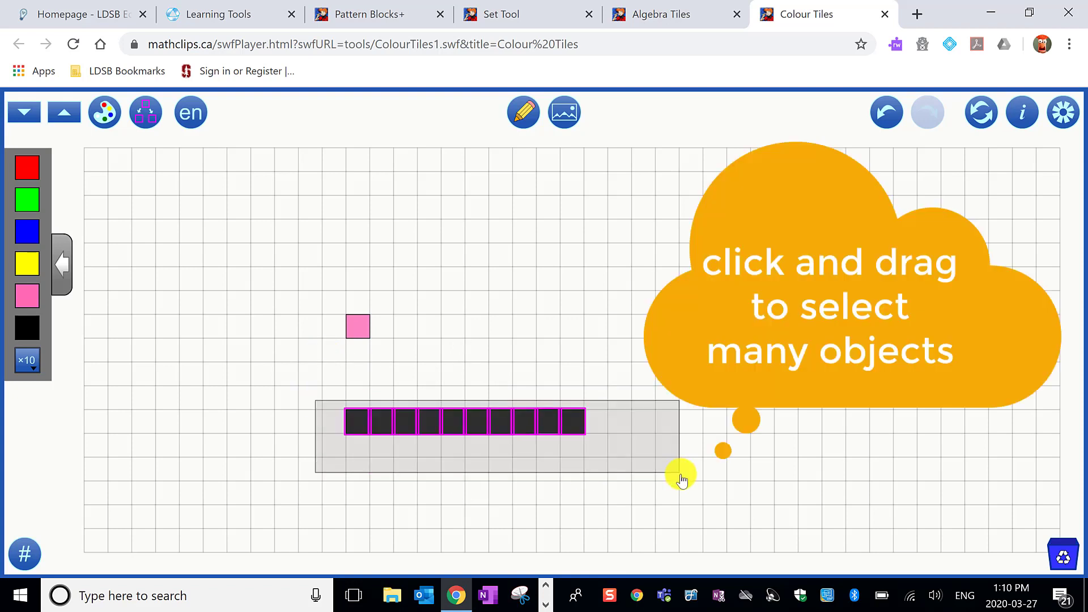
click(329, 310)
drag(282, 263, 685, 498)
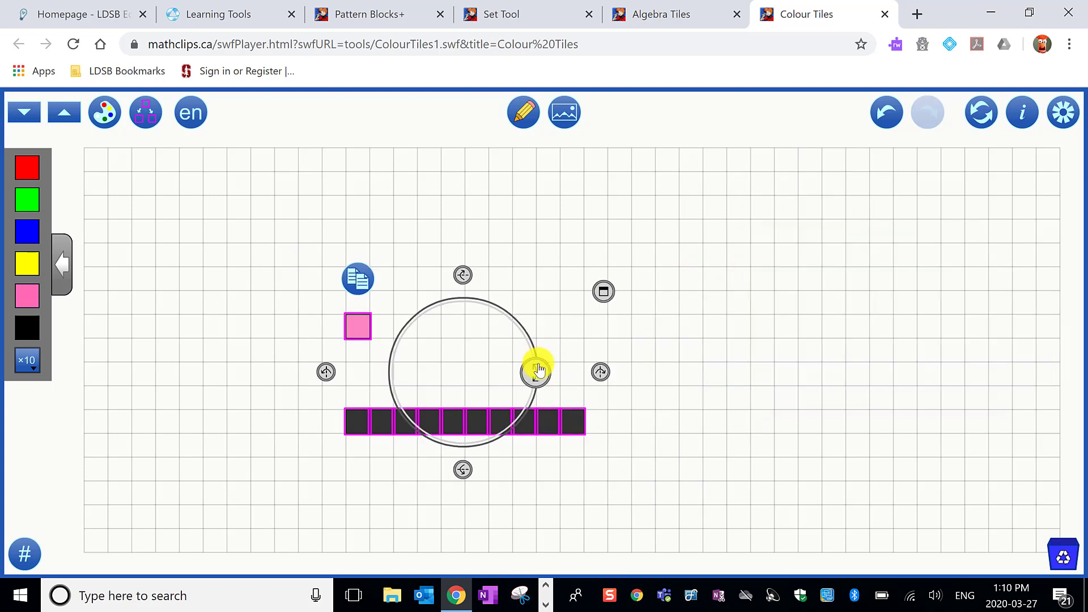
drag(538, 370, 511, 379)
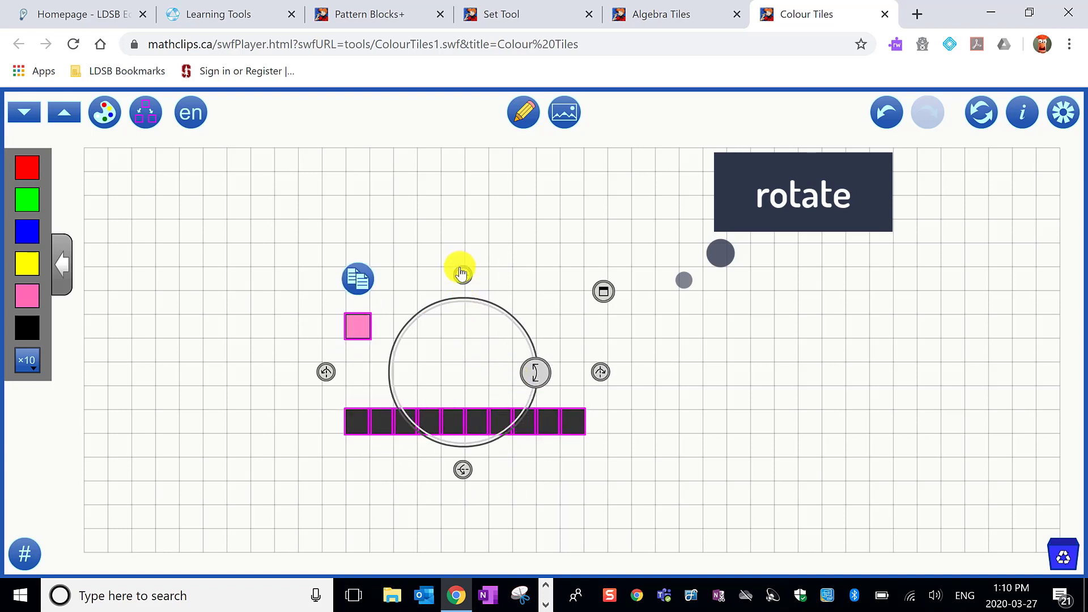
- Duplicate, flip and copy the selection, then dock the rotate/flip controls in a panel
key(ctrl+d)
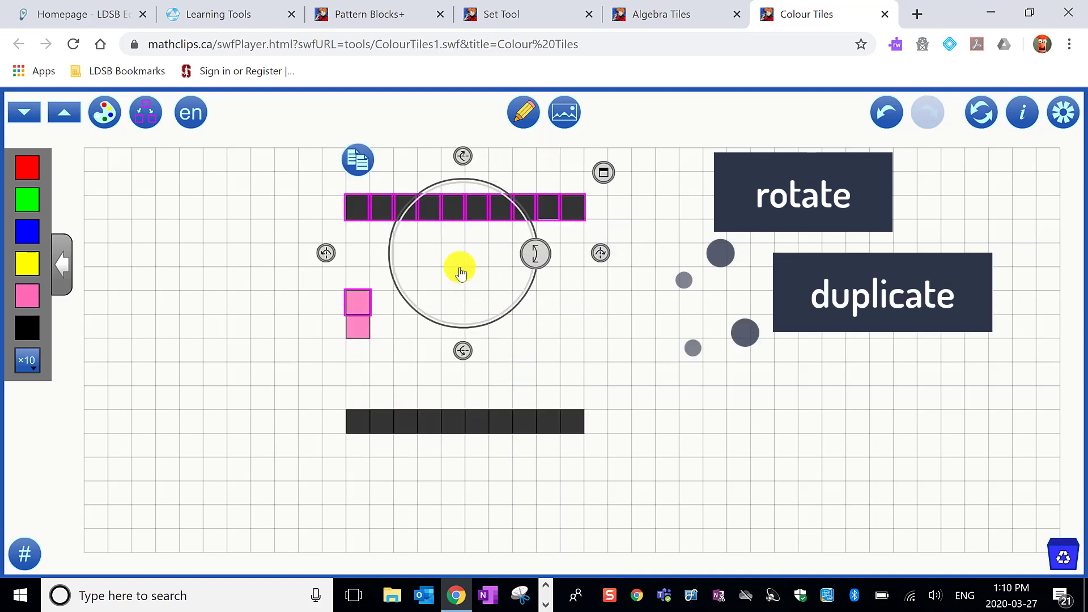
click(463, 352)
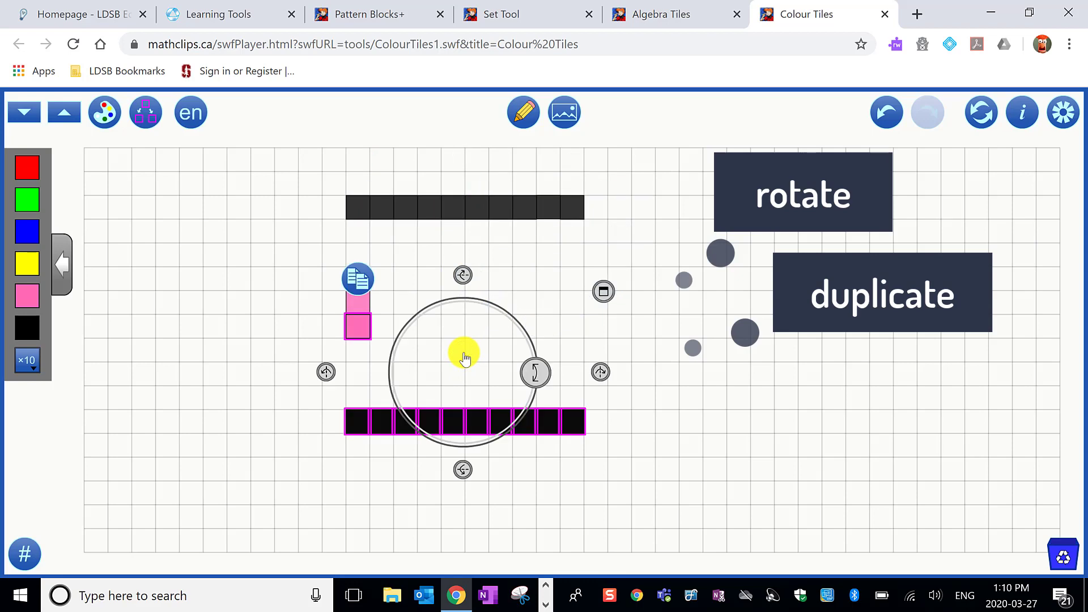
click(598, 373)
click(562, 373)
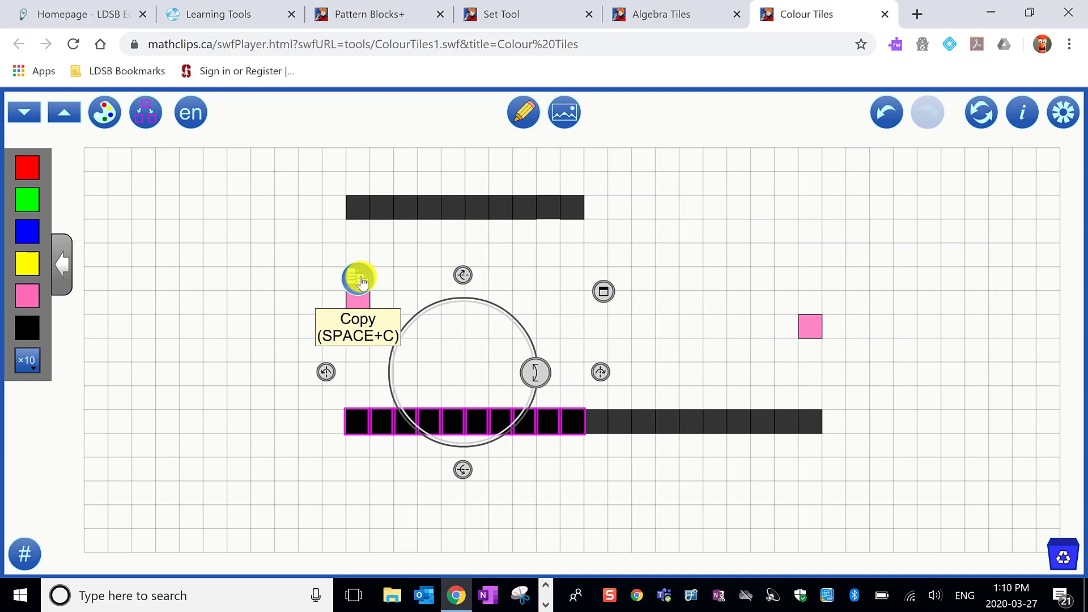
click(361, 280)
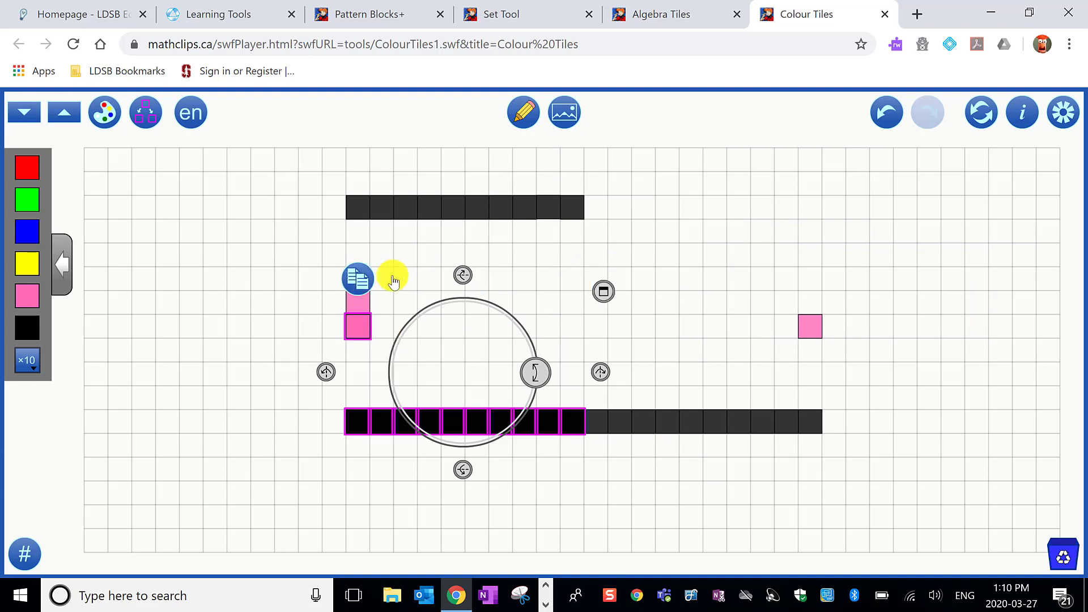
click(604, 293)
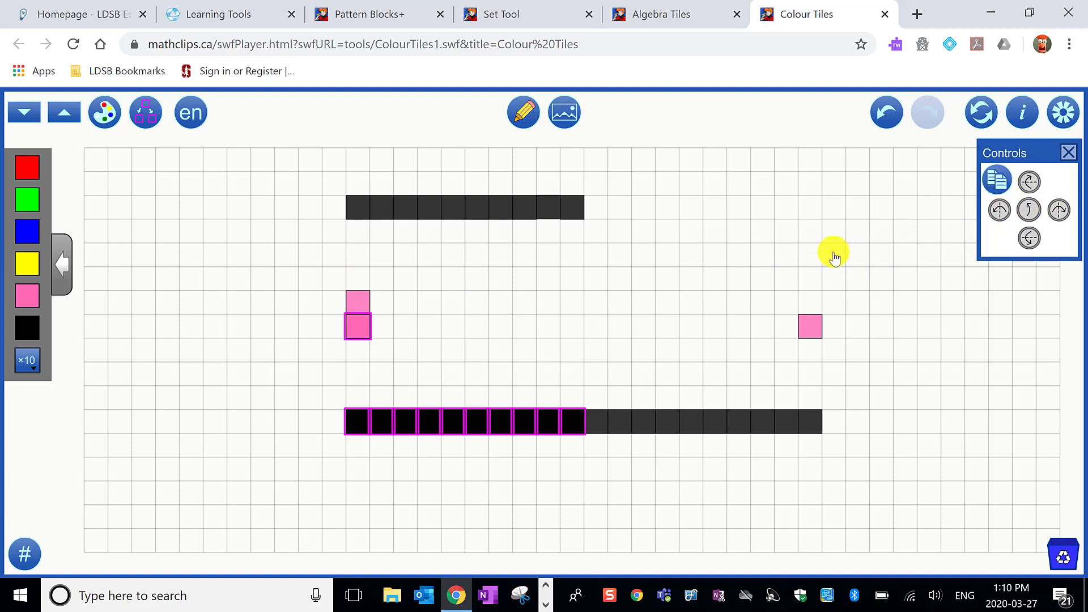
- Undo the last change, then reset Colour Tiles and start fresh with the six-colour Few set
click(888, 113)
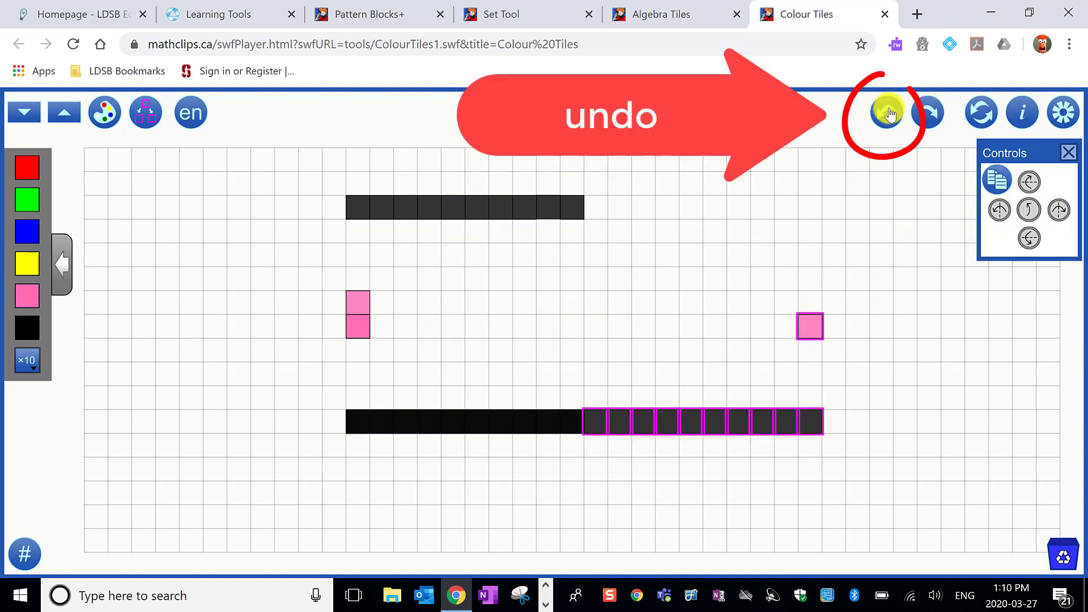
click(979, 111)
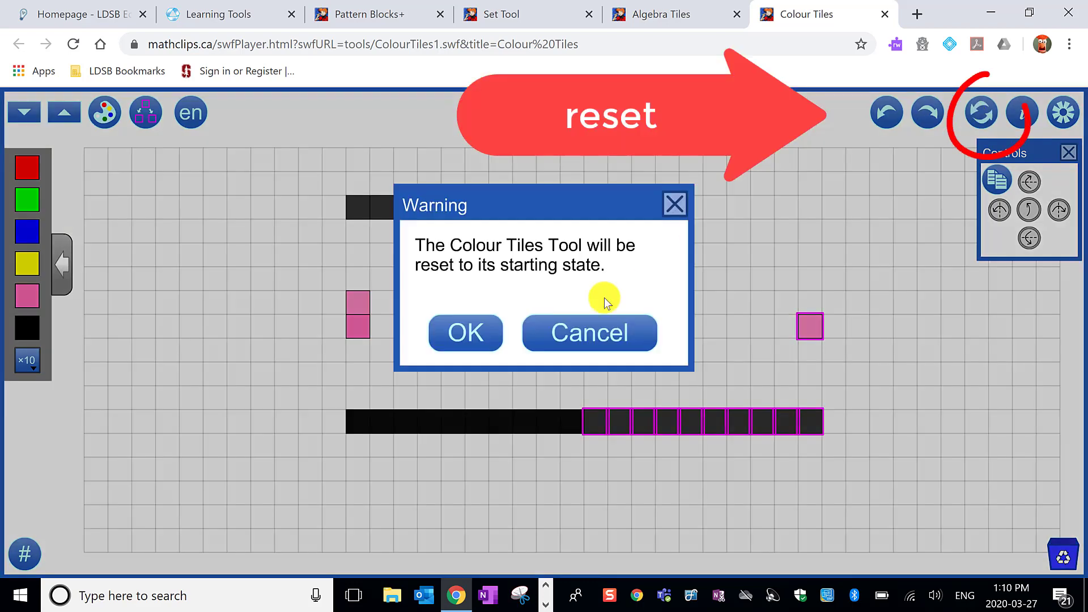
click(474, 334)
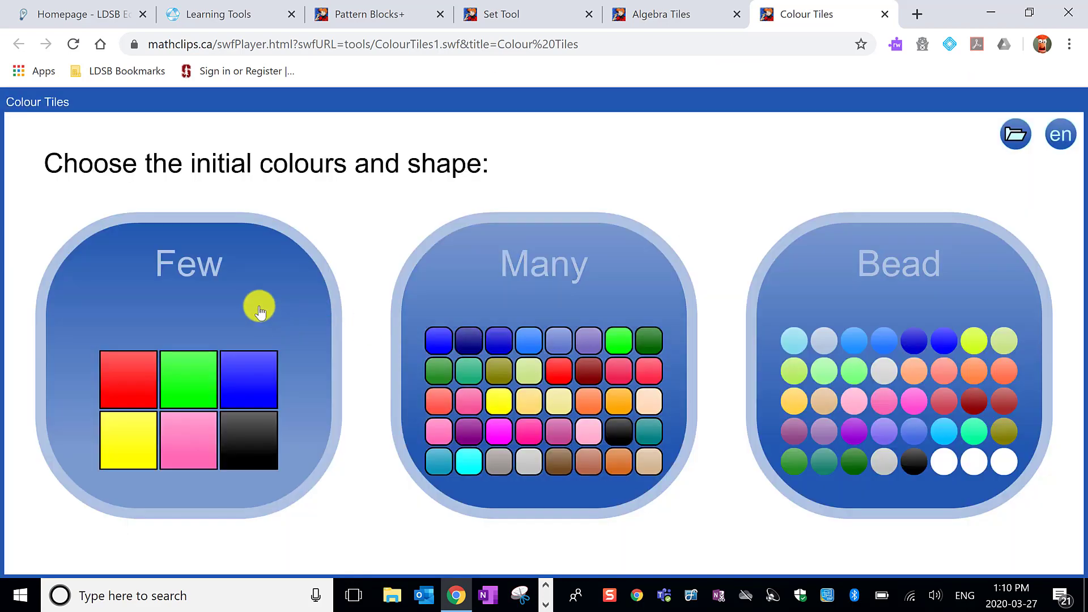
click(259, 310)
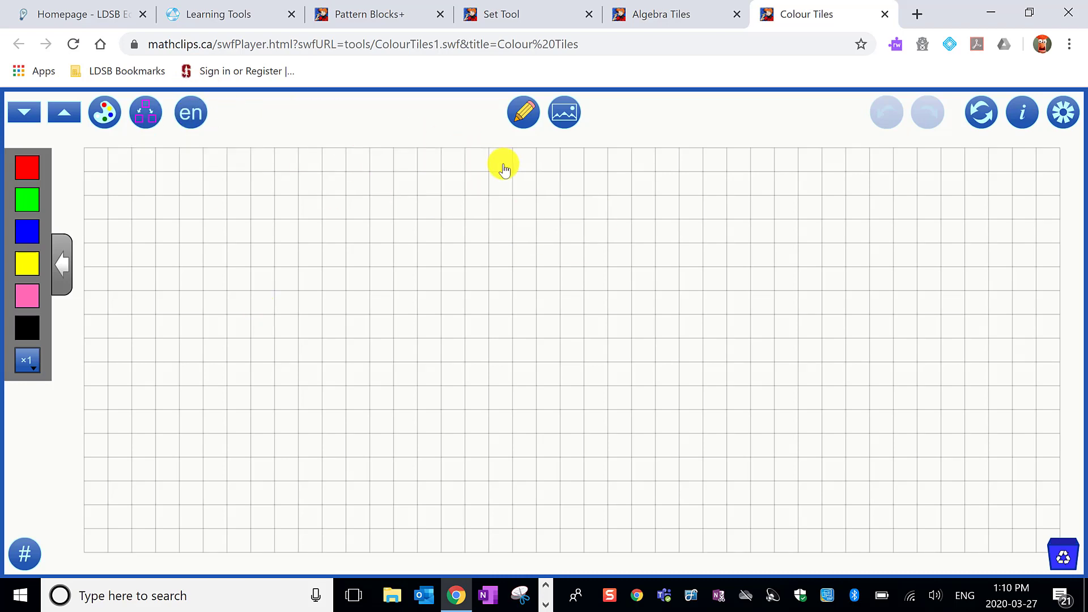
- Turn on drawing and sketch a purple freehand line across the grid, rising to a peak
click(524, 113)
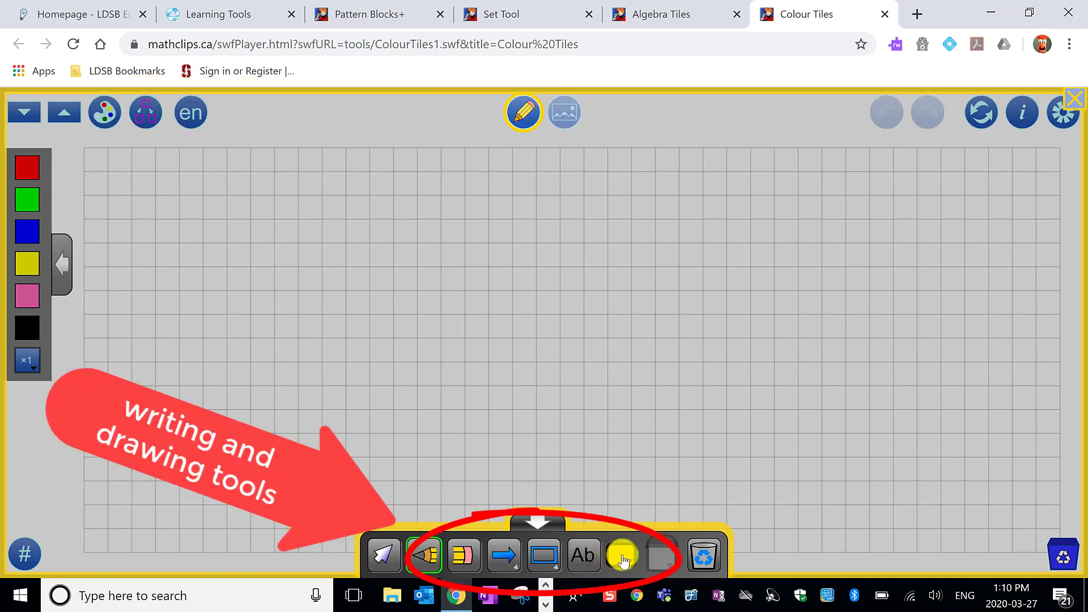
click(621, 555)
click(682, 452)
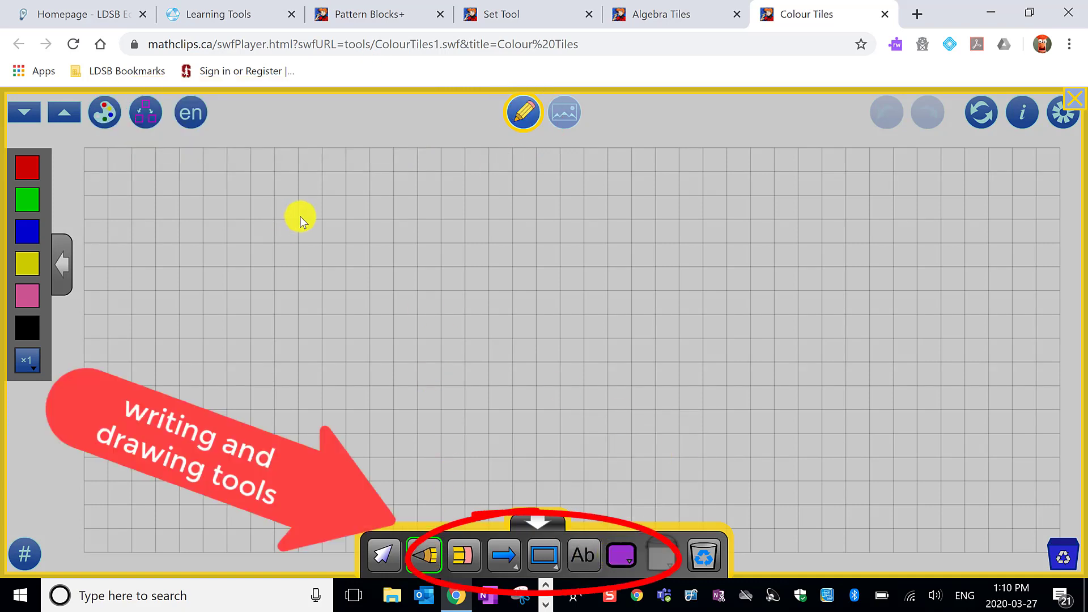
mouse_move(306, 214)
mouse_down()
mouse_move(525, 357)
mouse_move(622, 381)
mouse_up()
mouse_move(765, 385)
mouse_down()
mouse_move(839, 294)
mouse_move(912, 333)
mouse_up()
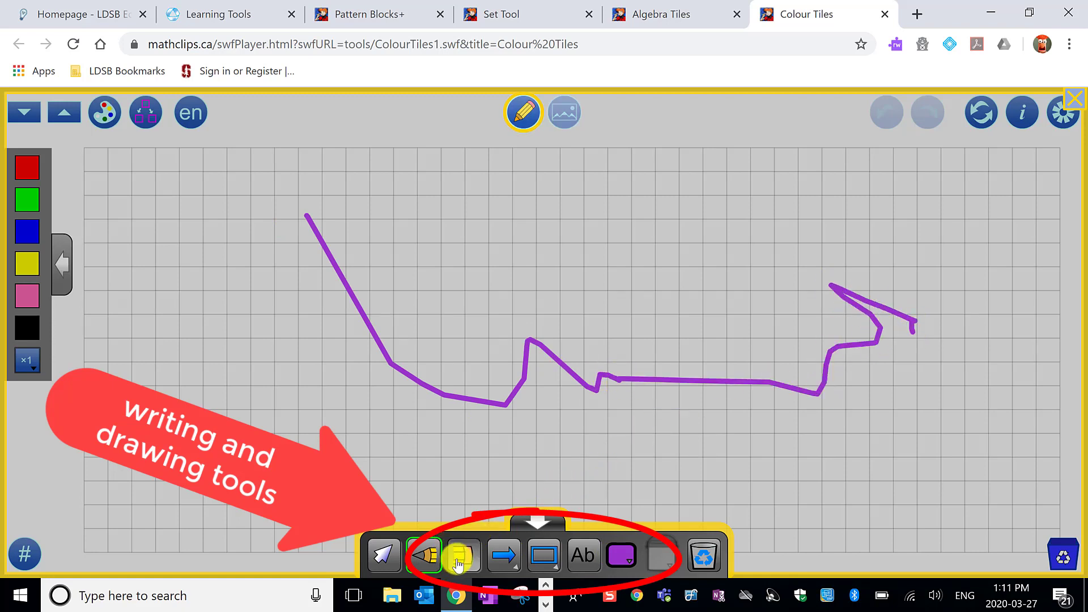
- Erase the middle of the purple line to split it into two strokes
click(457, 556)
mouse_move(503, 384)
mouse_down()
mouse_move(569, 362)
mouse_move(651, 391)
mouse_move(675, 381)
mouse_up()
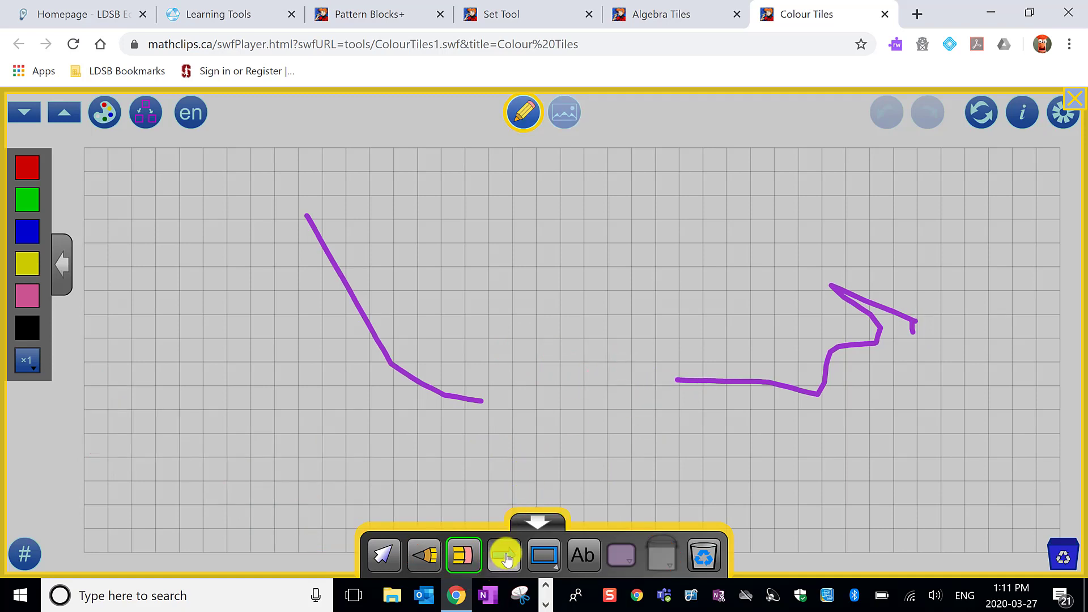
click(503, 554)
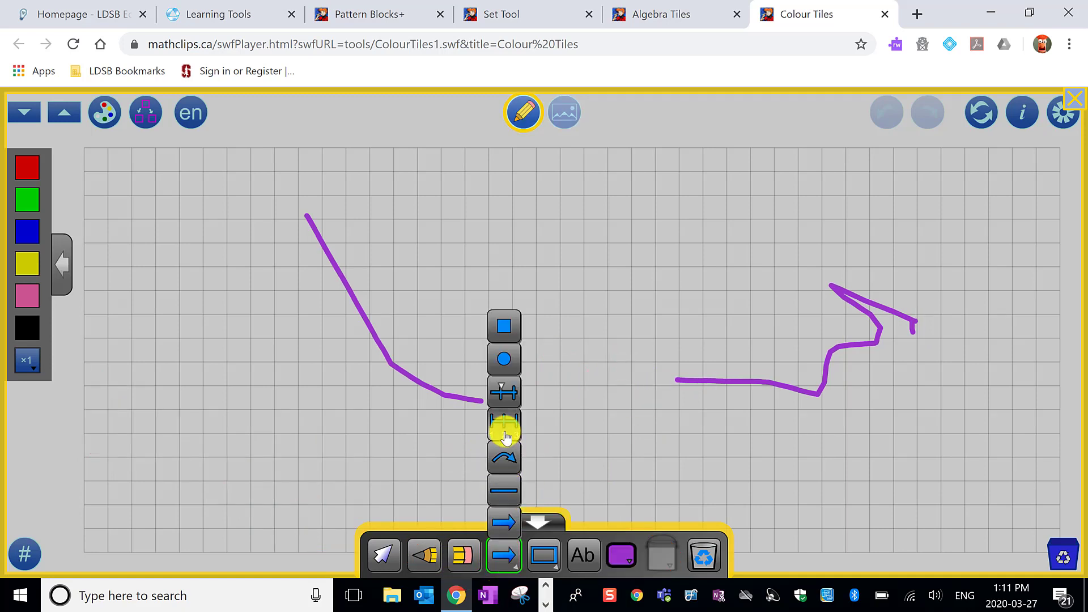
- Draw a 0–10 number line under the purple strokes
click(504, 429)
drag(284, 445, 590, 443)
drag(665, 460, 794, 433)
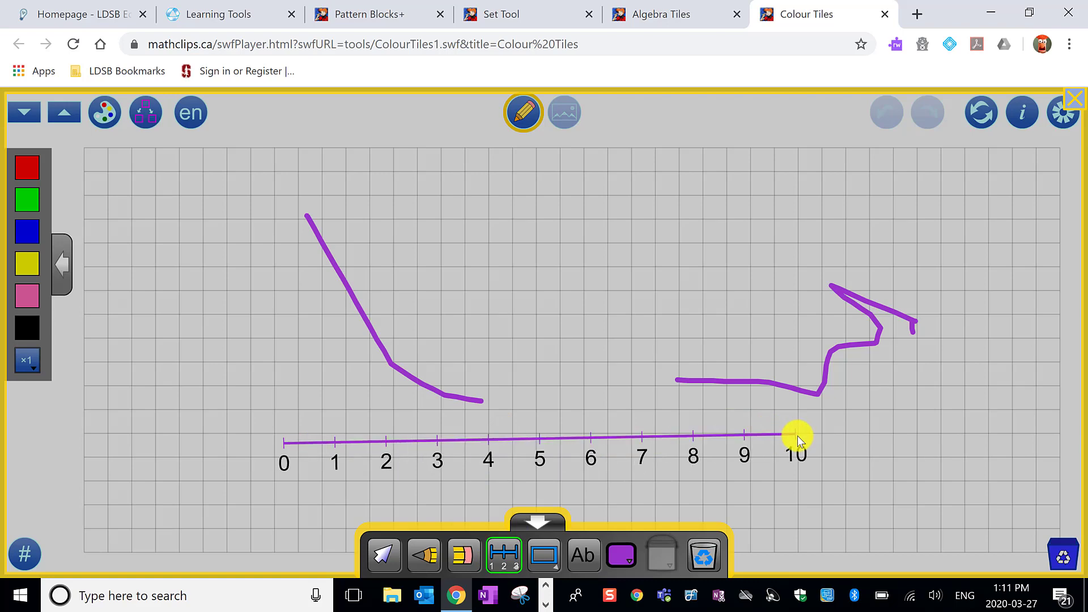
- Draw a curved arrow jumping from 1 to 7 on the number line
click(504, 557)
click(504, 556)
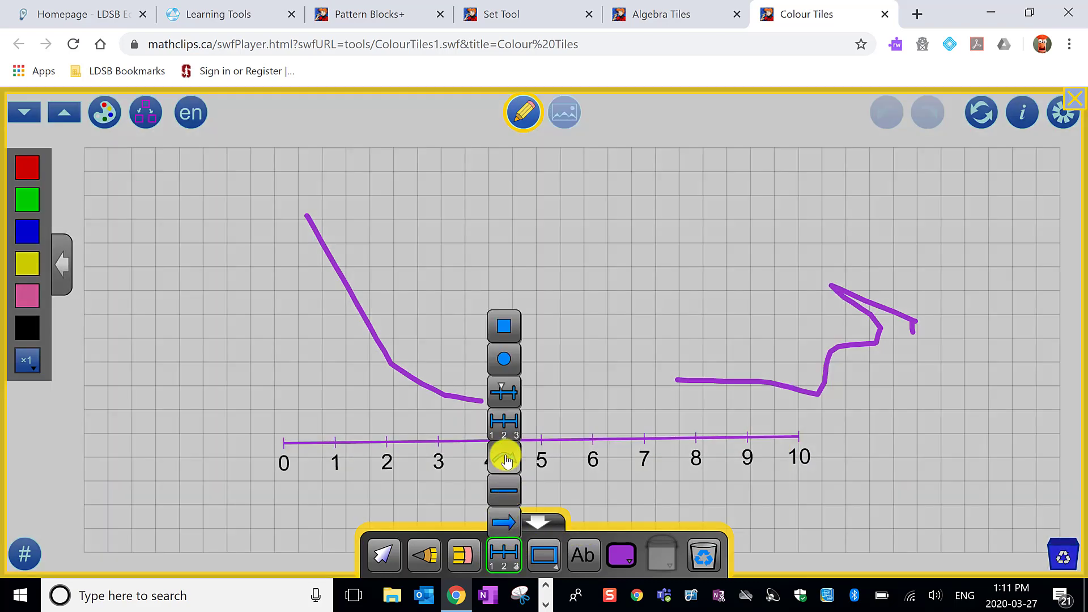
click(504, 453)
drag(341, 436, 640, 429)
- Look through the line style, shape and colour options, then return to selecting objects
click(505, 557)
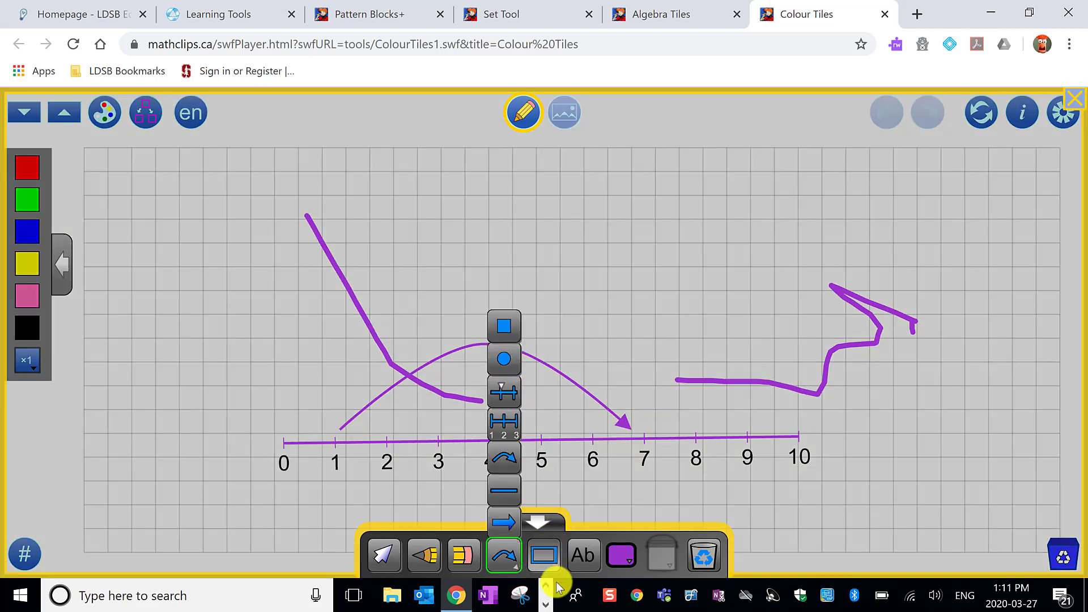
click(544, 560)
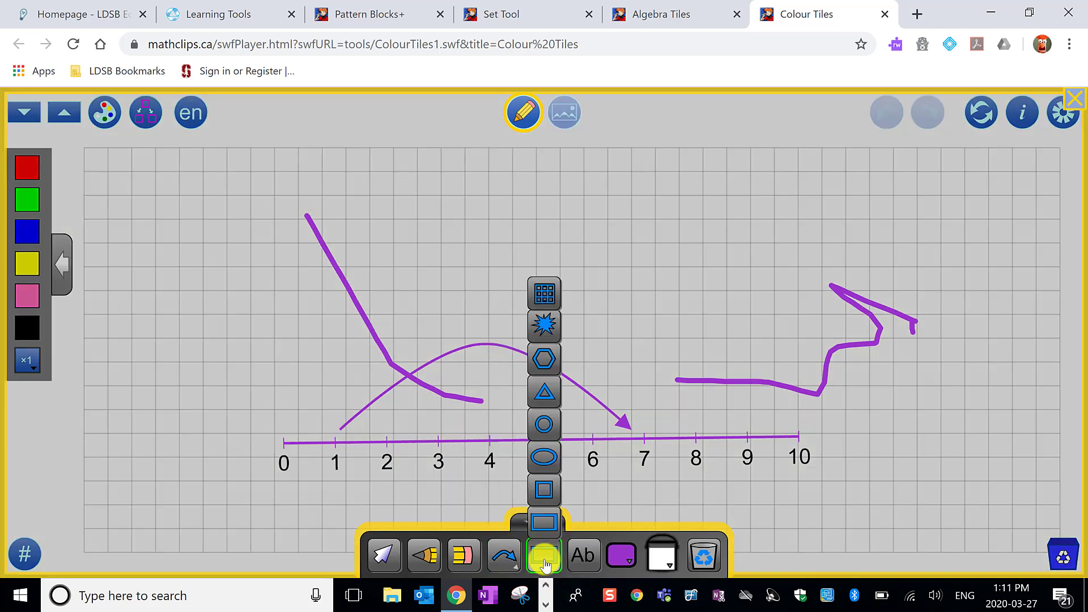
click(622, 559)
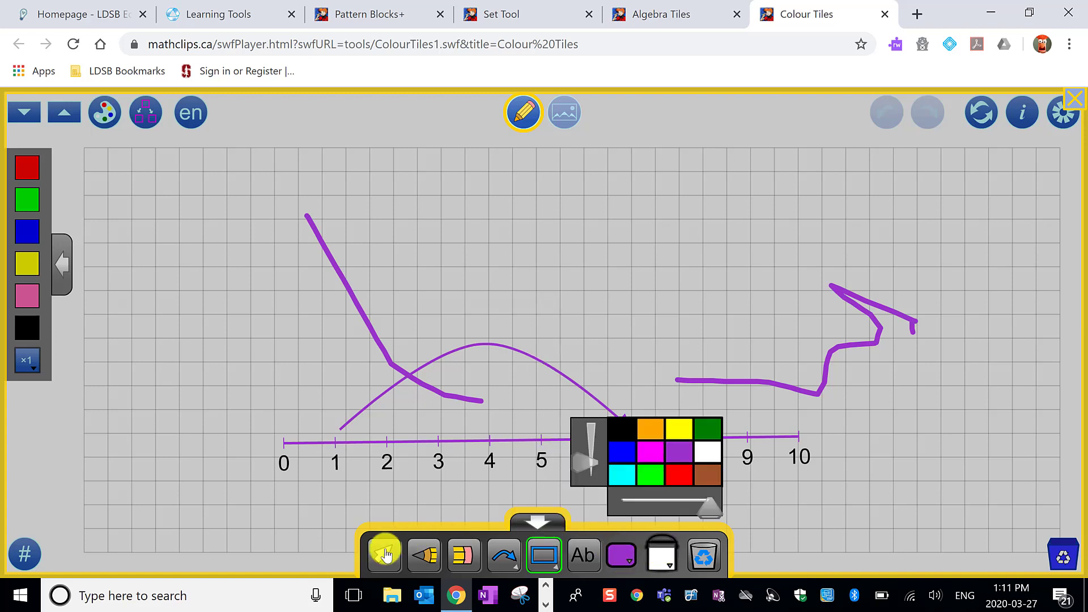
click(384, 554)
click(384, 555)
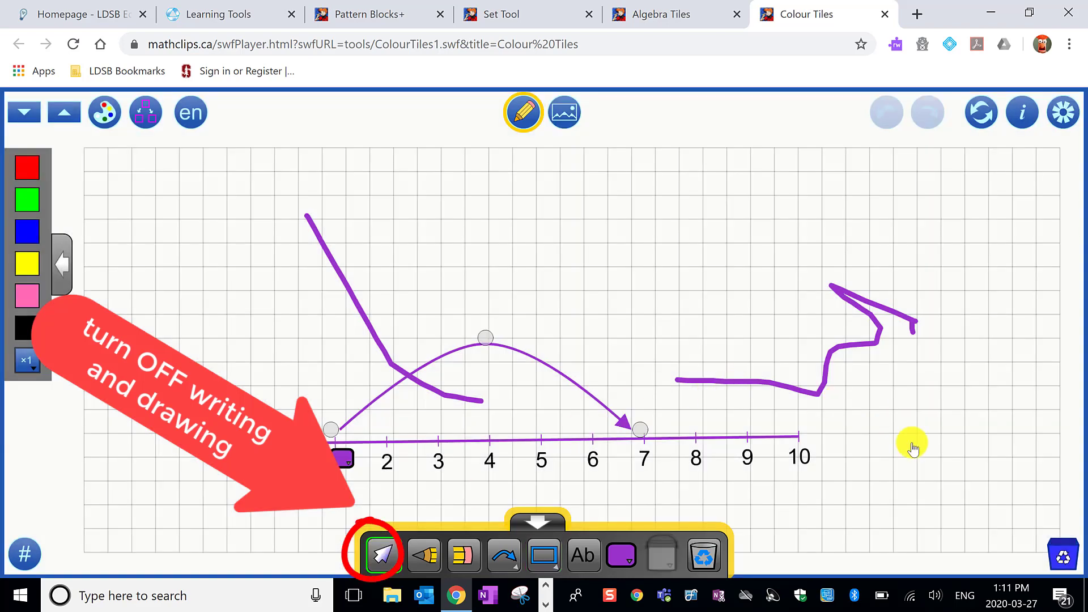
- In Algebra Tiles, keep the ×1 multiplier and switch the palette to -1, -x, -x² tiles
click(672, 23)
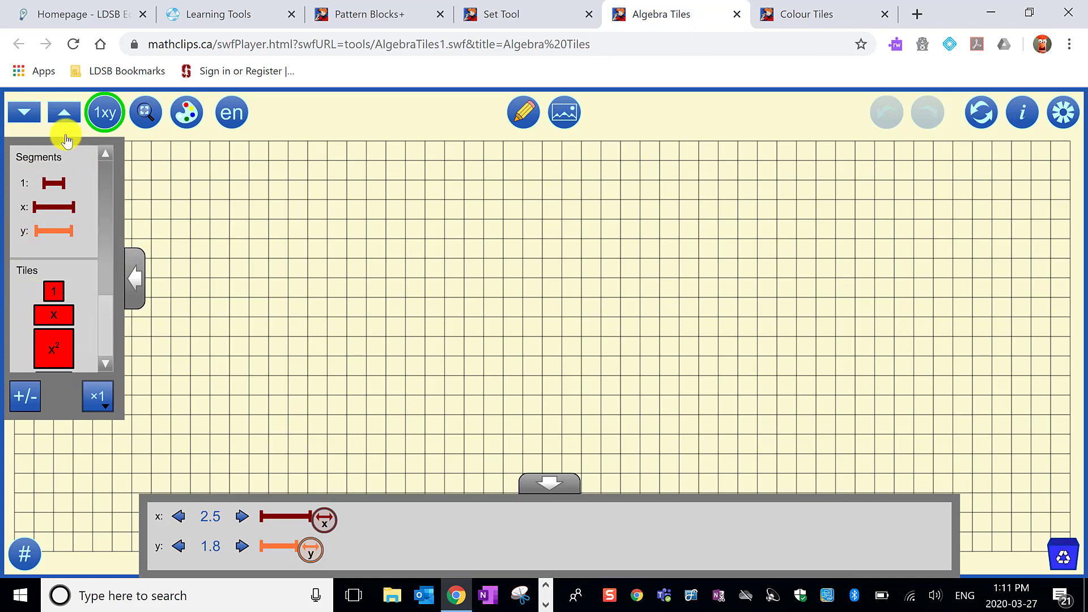
click(99, 396)
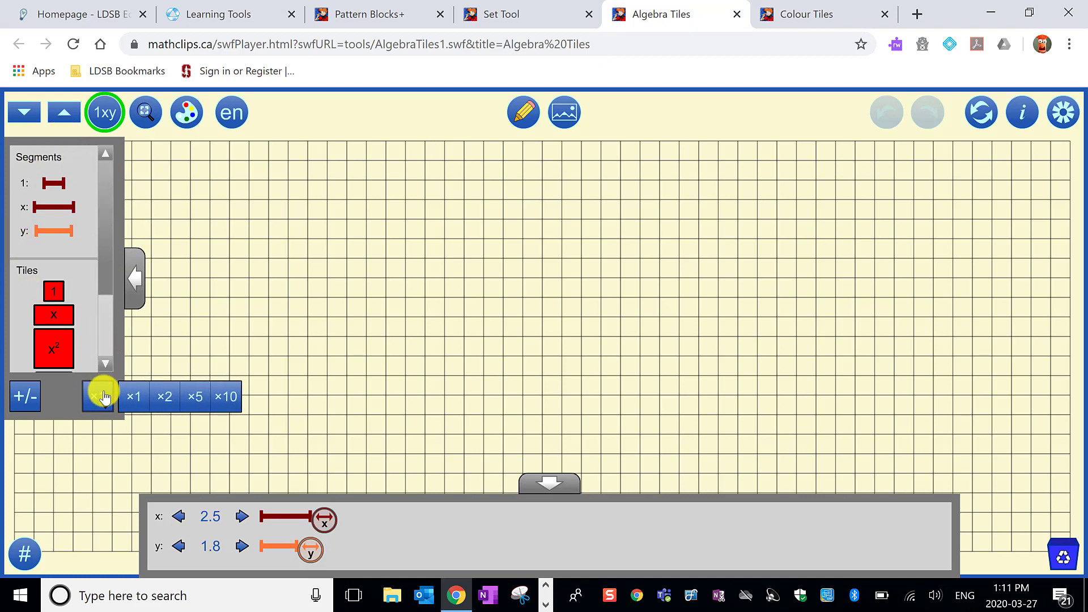
click(104, 397)
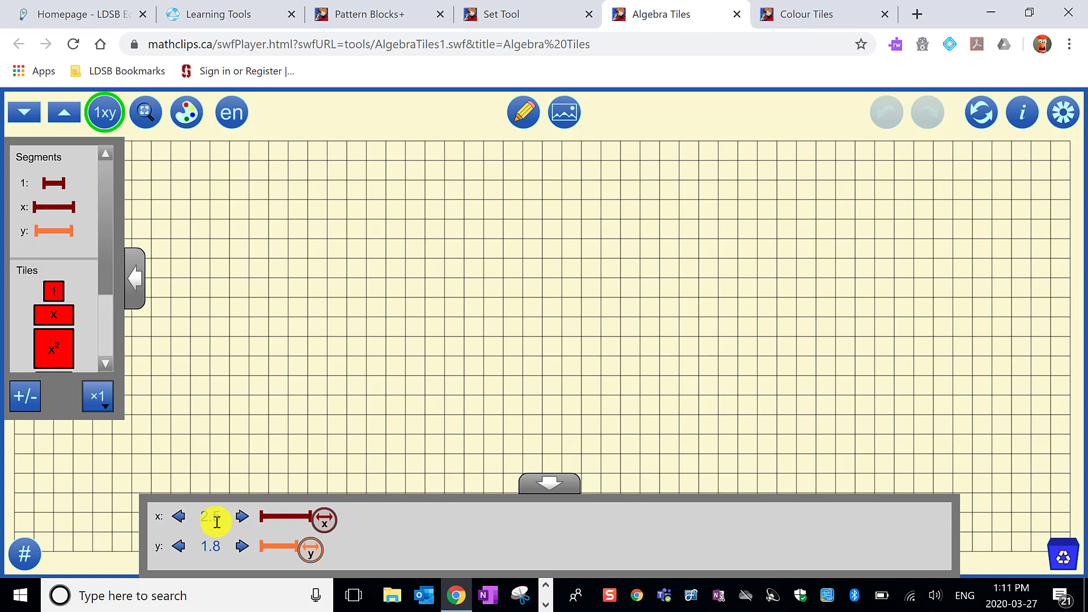
click(23, 399)
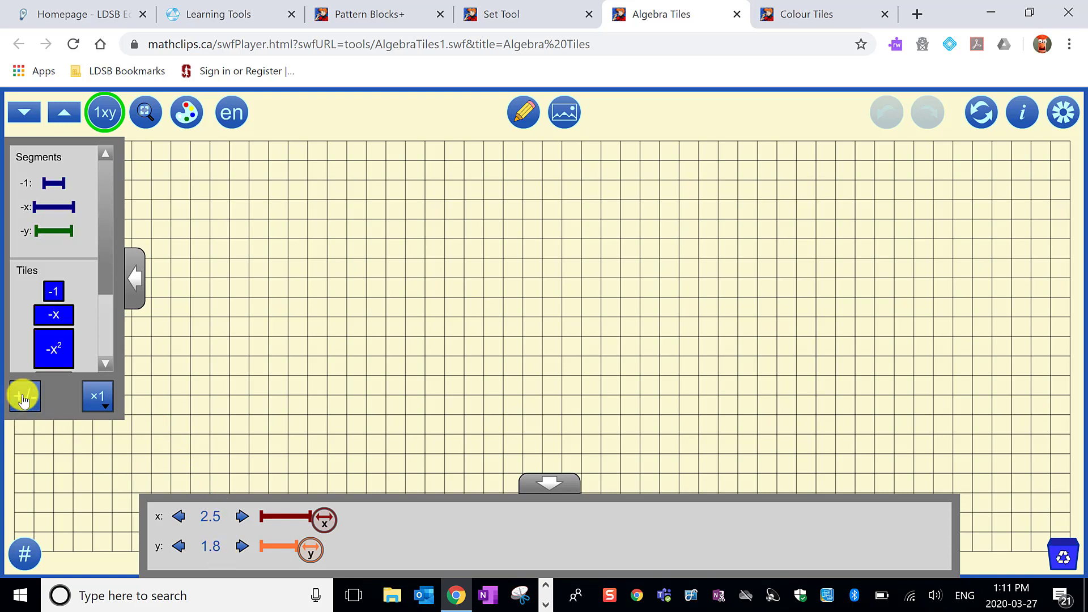
- In Set Tool, place a ten-frame, a five-frame above it, and a green figure counter in the ten-frame's first cell
click(503, 21)
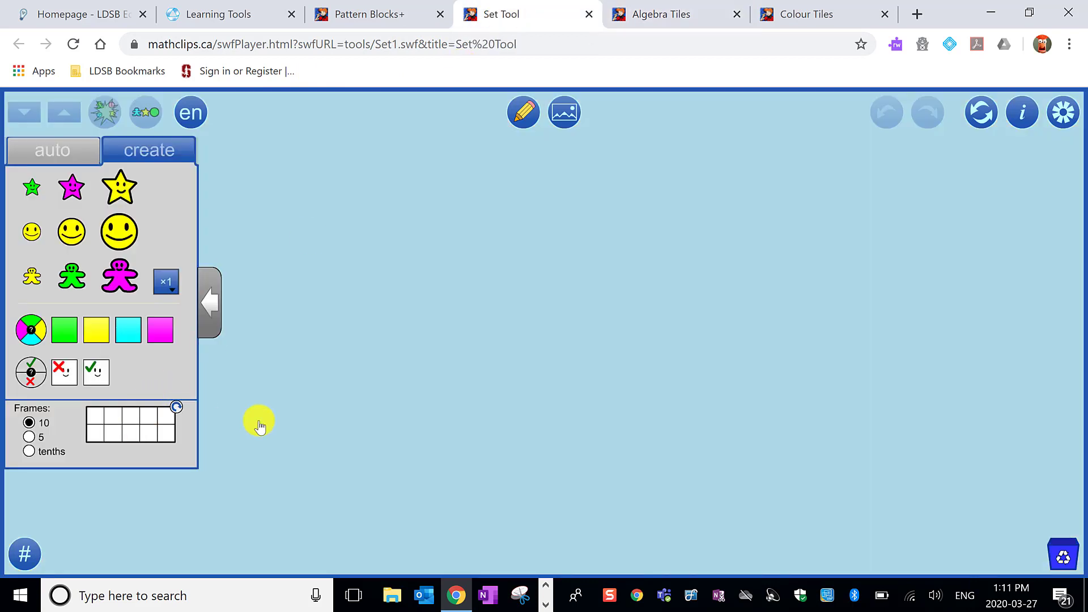
right_click(529, 384)
drag(125, 422, 458, 392)
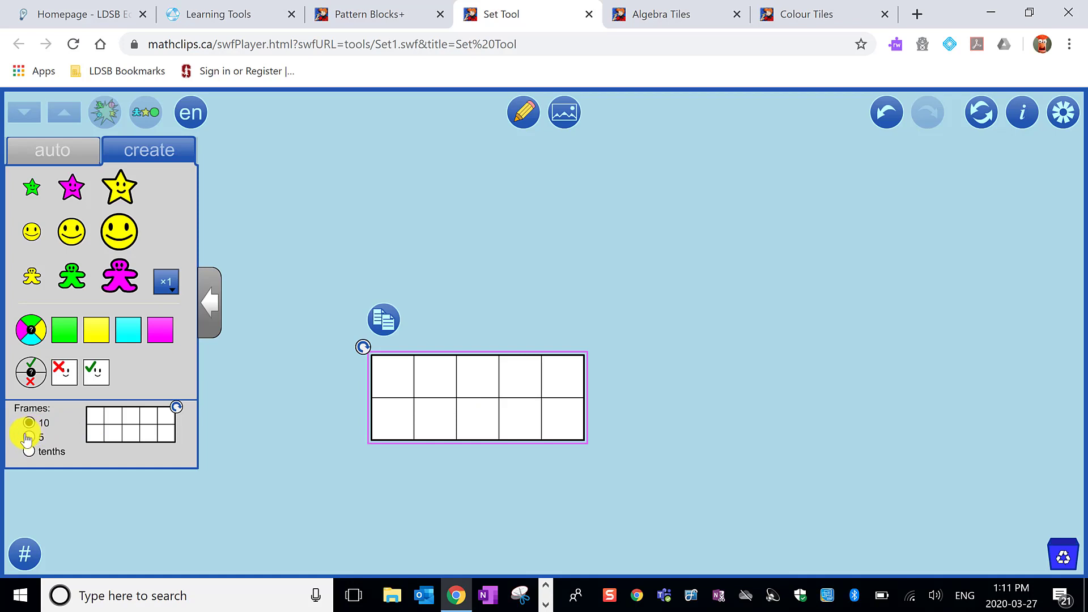
click(28, 437)
drag(109, 413, 530, 264)
drag(72, 276, 399, 379)
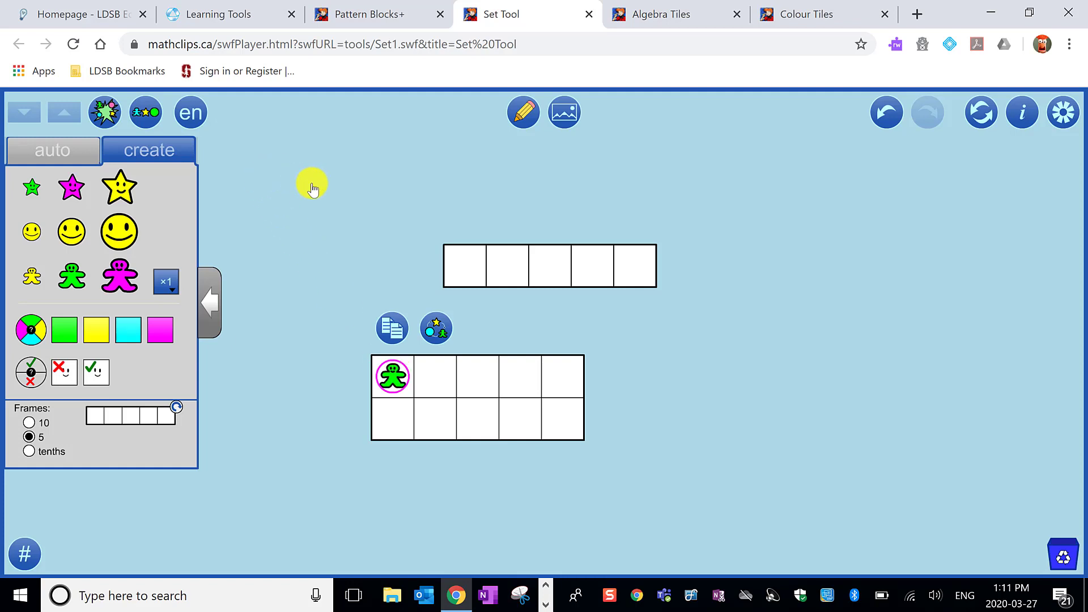
- In Pattern Blocks+, place a yellow hexagon, then ten green triangles using the ×10 multiplier
click(368, 17)
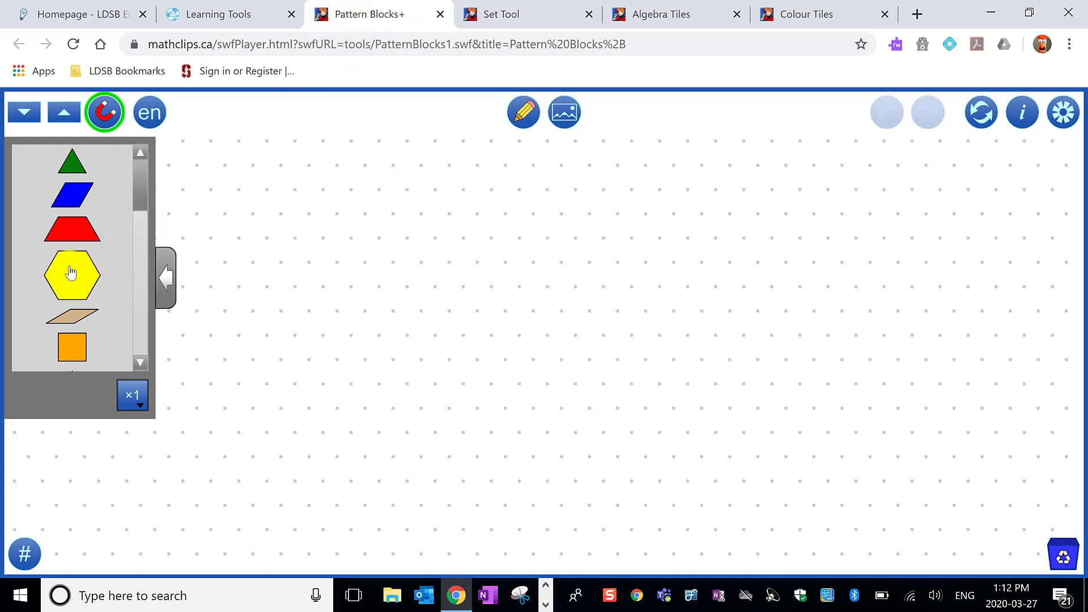
drag(80, 272, 247, 273)
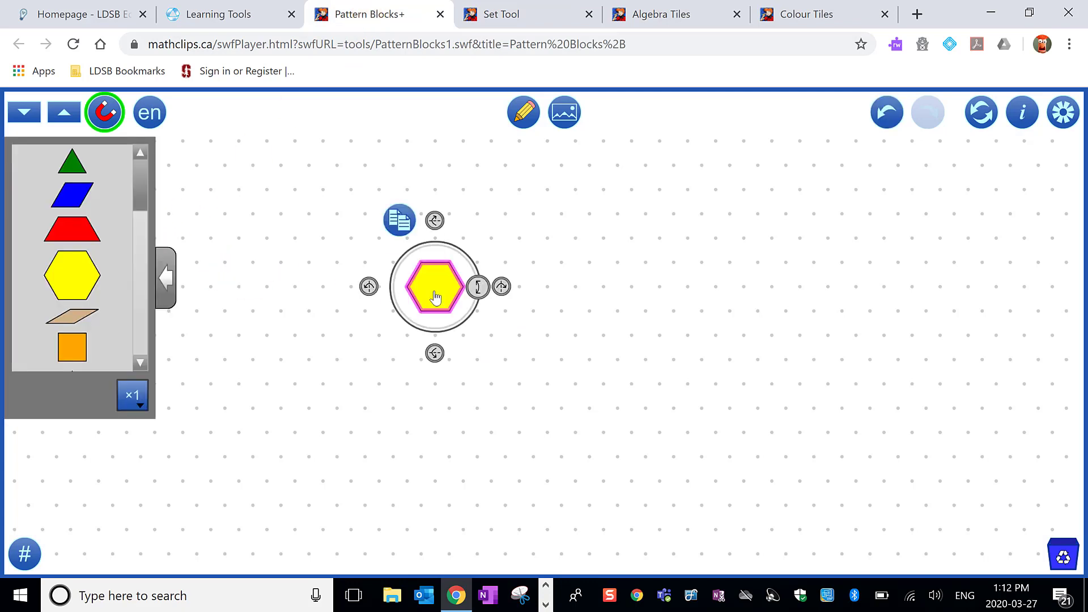
click(134, 395)
click(261, 395)
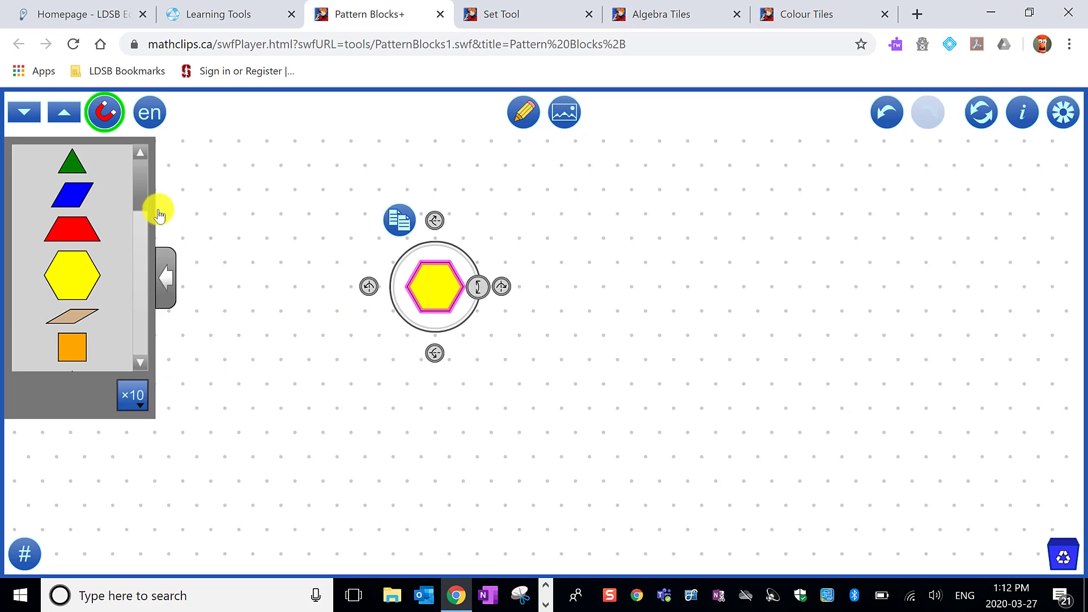
drag(71, 160, 522, 216)
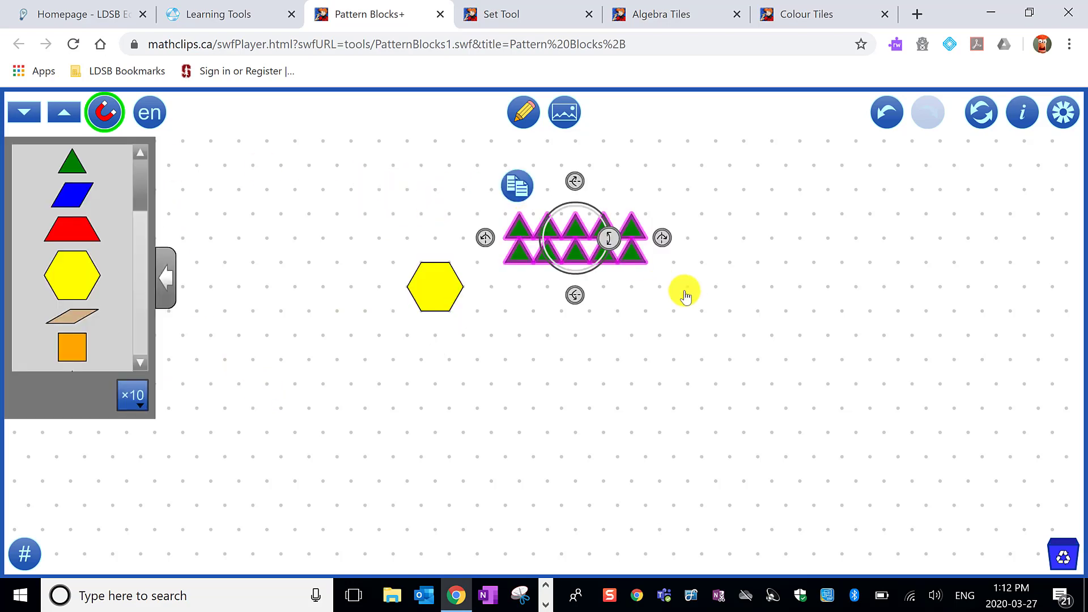
- Move the triangles beside the hexagon and pull two apart, then select and deselect all ten
click(637, 253)
drag(632, 252, 532, 331)
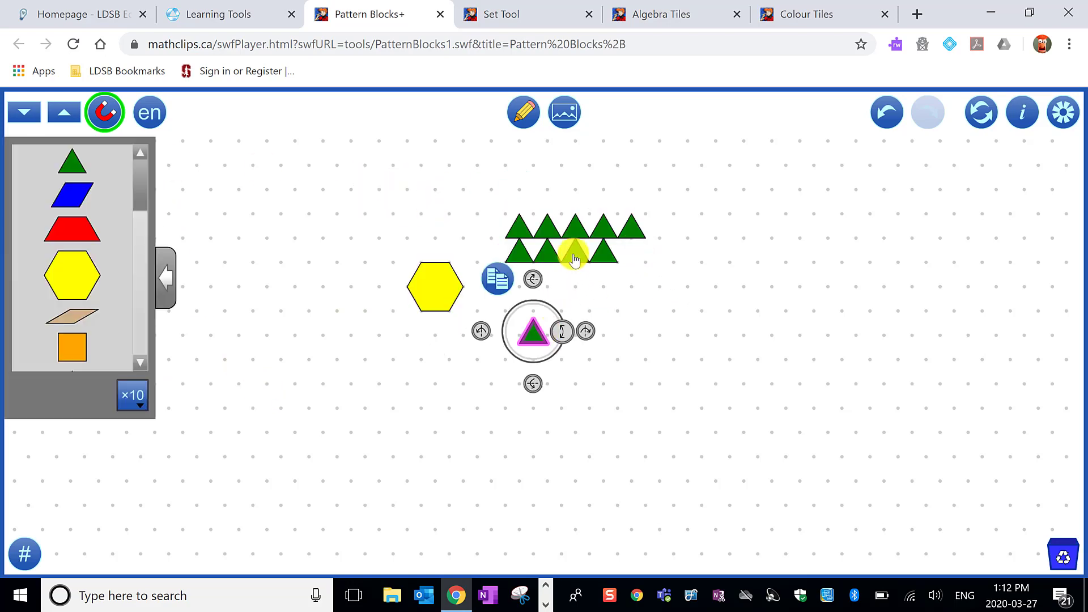
drag(574, 251, 674, 371)
drag(475, 194, 777, 432)
click(856, 454)
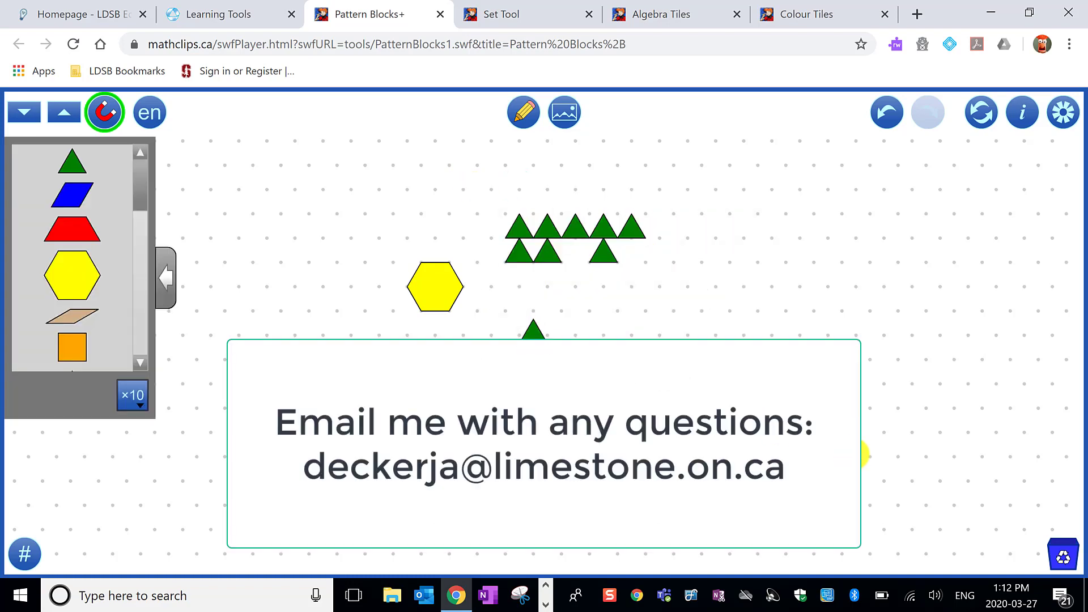